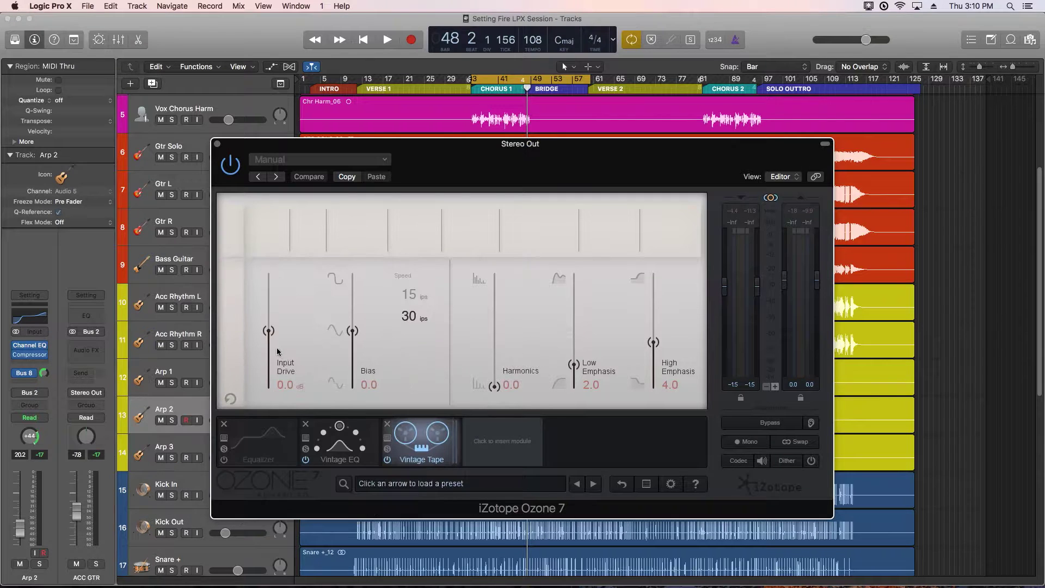
Drag the Stereo Out Vintage Tape Input Drive up from its default setting.
drag(270, 333, 271, 312)
Audition Input Drive between 6.4 and 30 dB during playback, leaving it at 4.6 dB.
drag(267, 309, 261, 272)
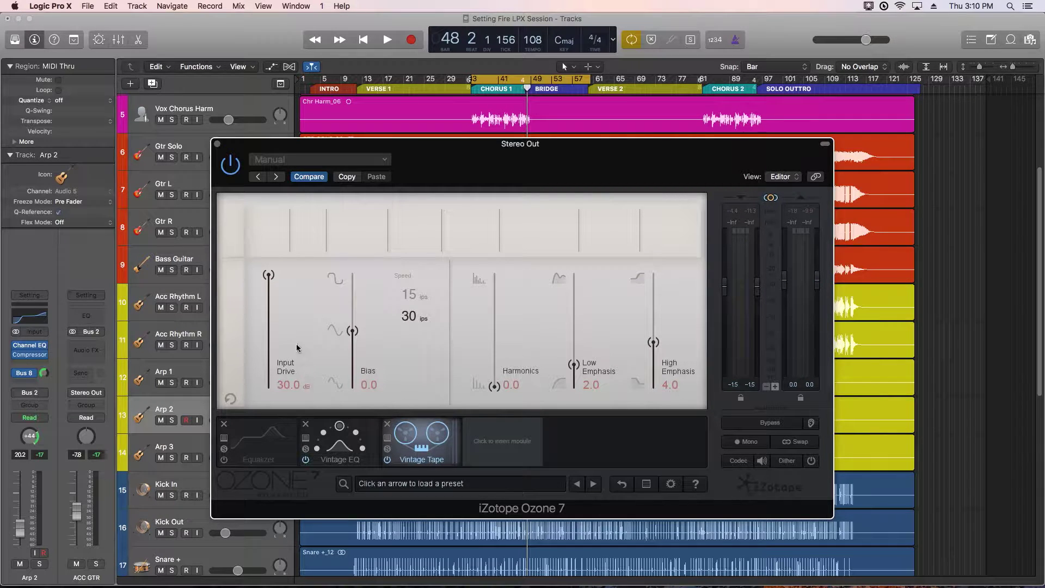
drag(269, 275, 270, 317)
key(space)
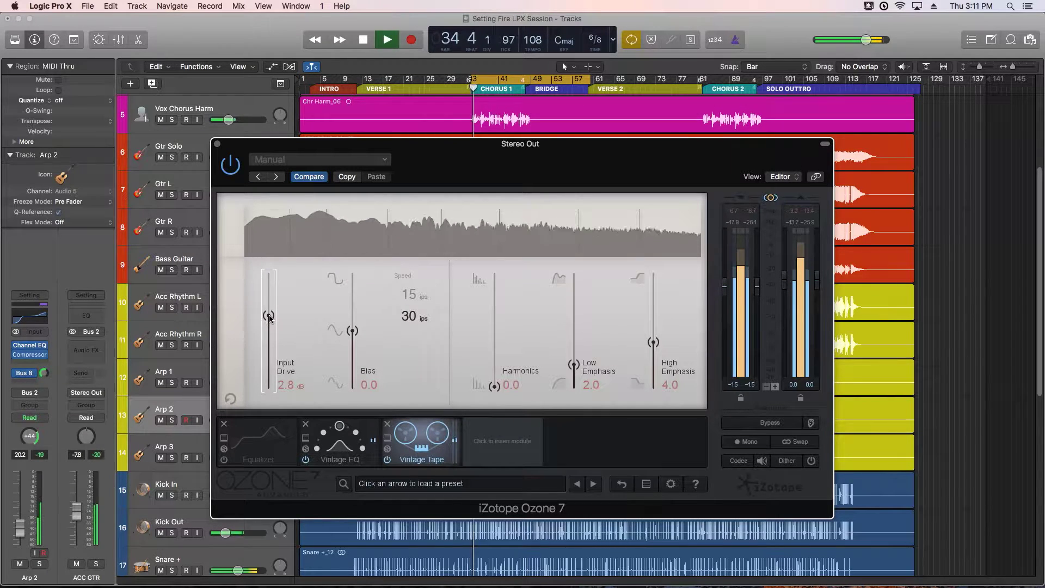
mouse_move(269, 318)
mouse_down()
mouse_move(268, 274)
mouse_move(273, 340)
mouse_move(274, 311)
mouse_up()
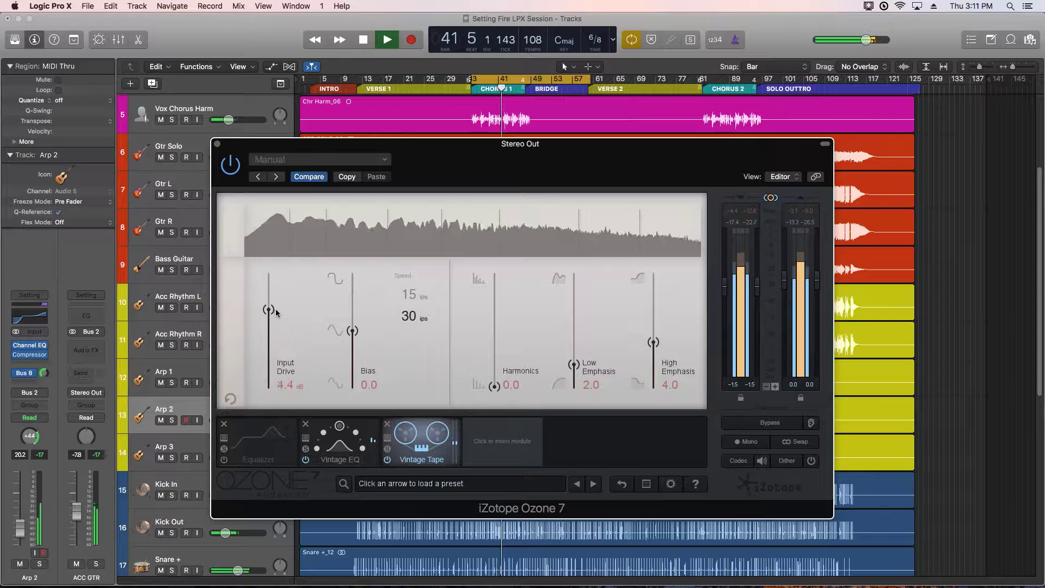
key(space)
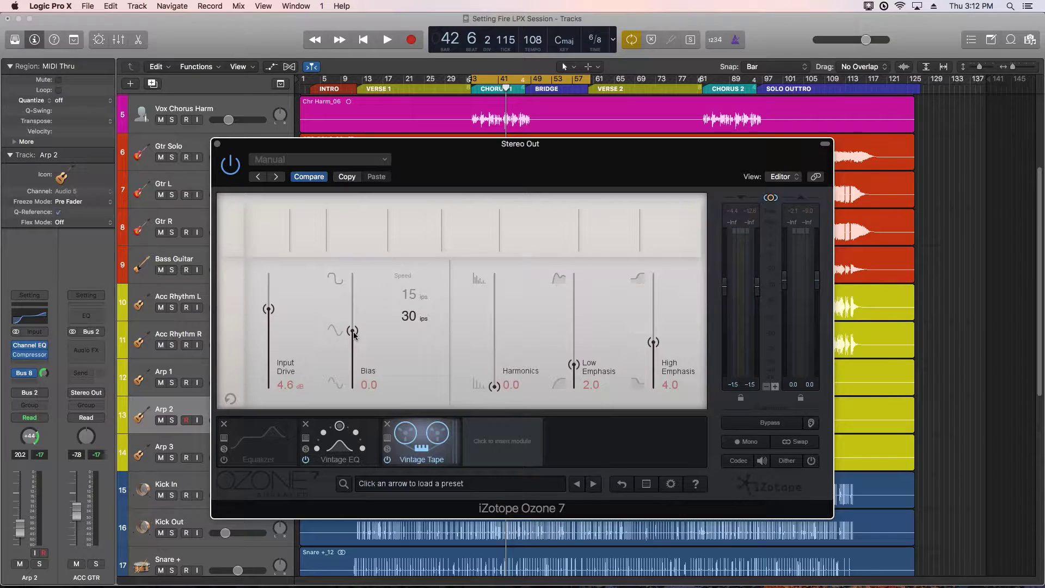
Sweep tape Bias through -3.8, 3.2 and 10.0, reset it to 0.0, then nudge to 0.7.
drag(354, 334, 351, 373)
drag(353, 370, 353, 296)
drag(351, 294, 353, 275)
alt+click(352, 275)
drag(352, 330, 344, 265)
Set Bias to 1.1 during playback and bring up the Vintage EQ module.
key(space)
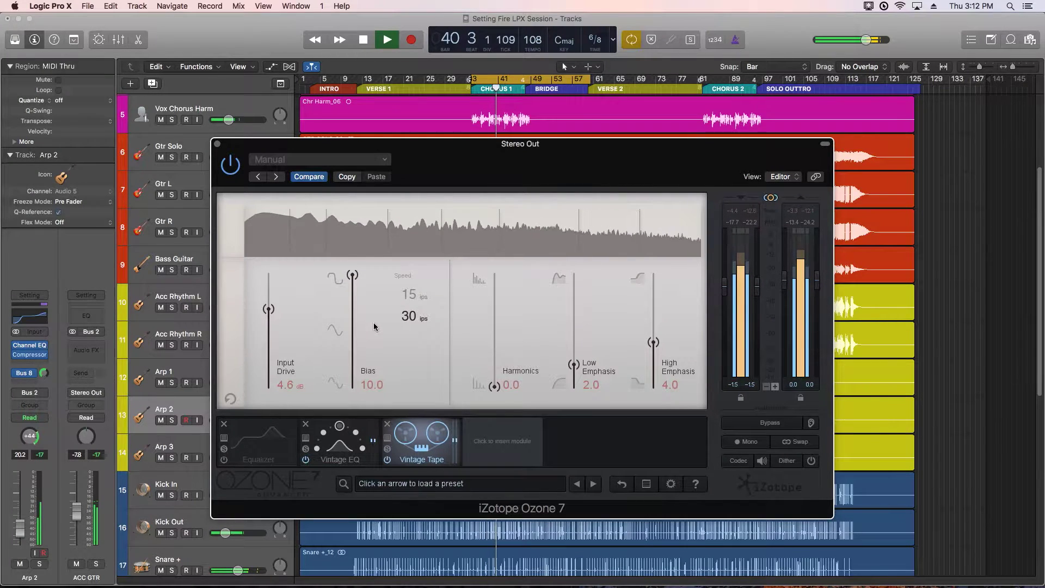
drag(354, 331, 354, 315)
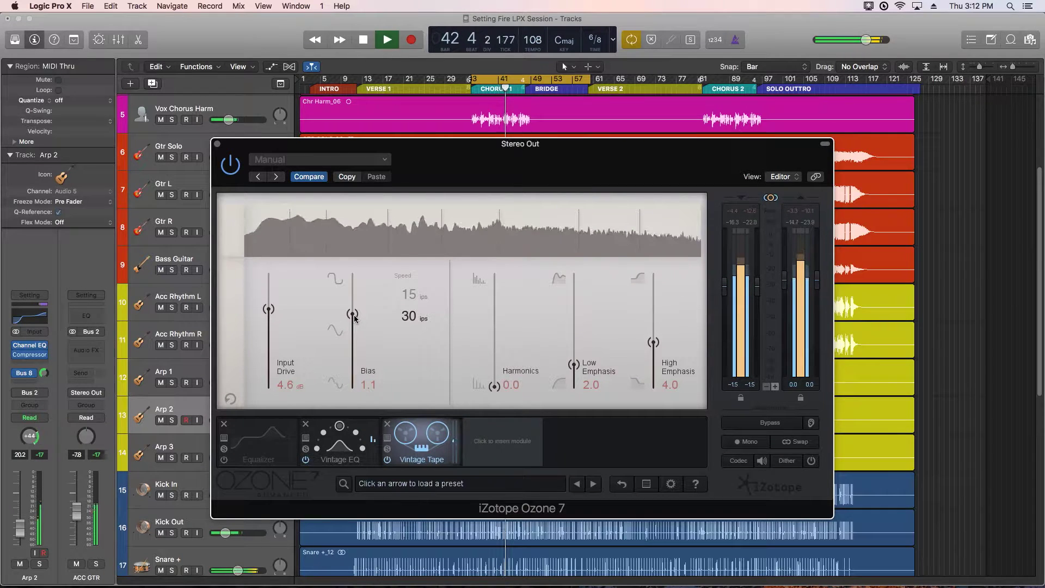
click(349, 447)
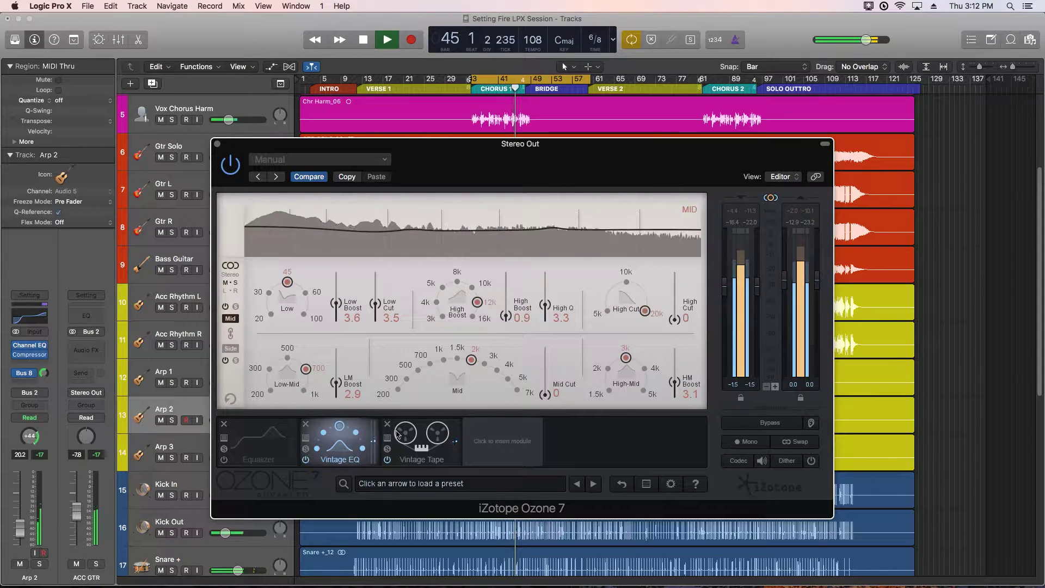
Back on Vintage Tape, A/B 15 and 30 ips during playback, ending at 30 ips.
click(446, 421)
key(space)
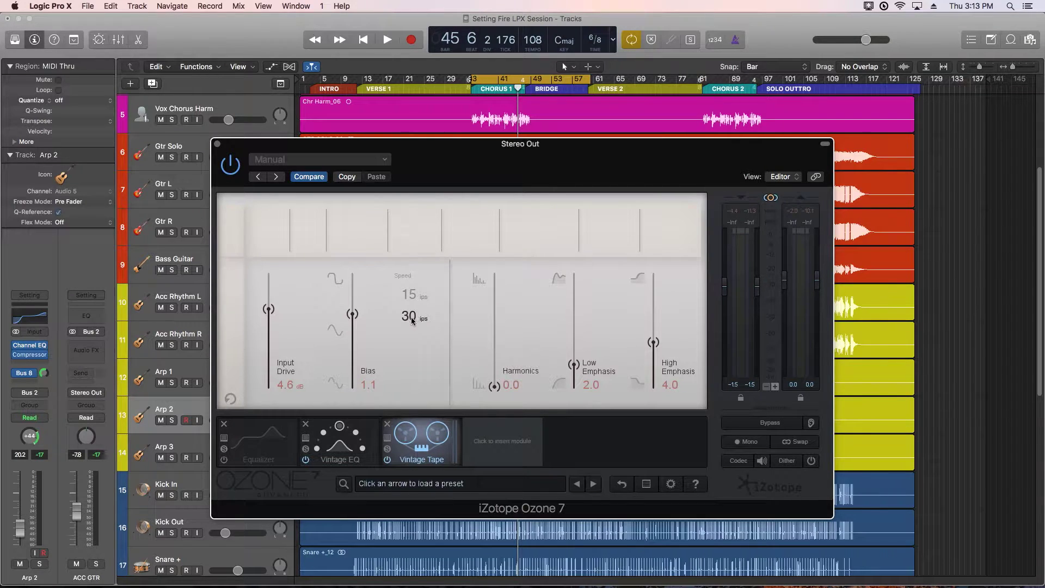
click(413, 296)
click(406, 321)
key(space)
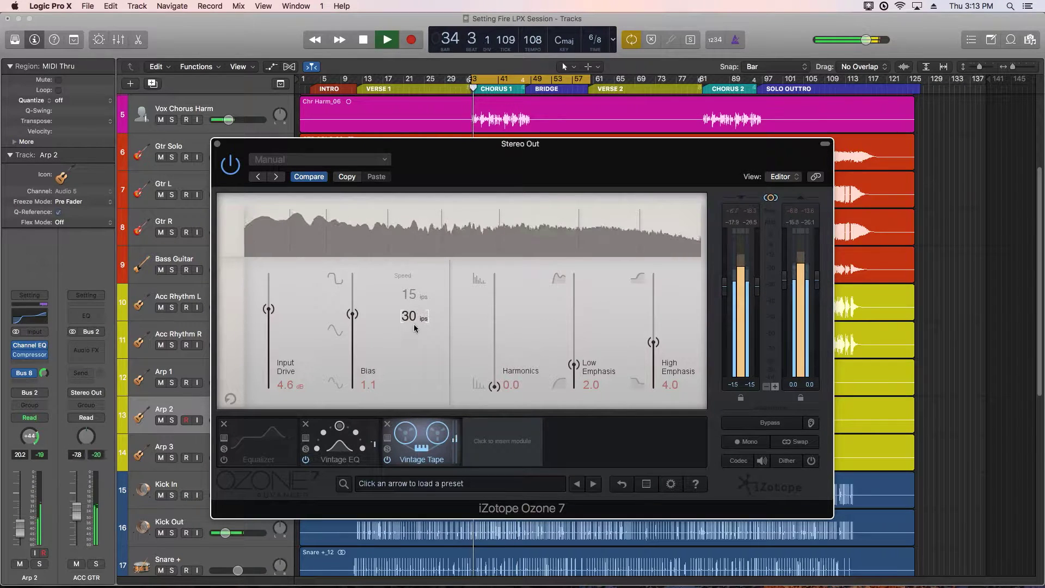
click(411, 295)
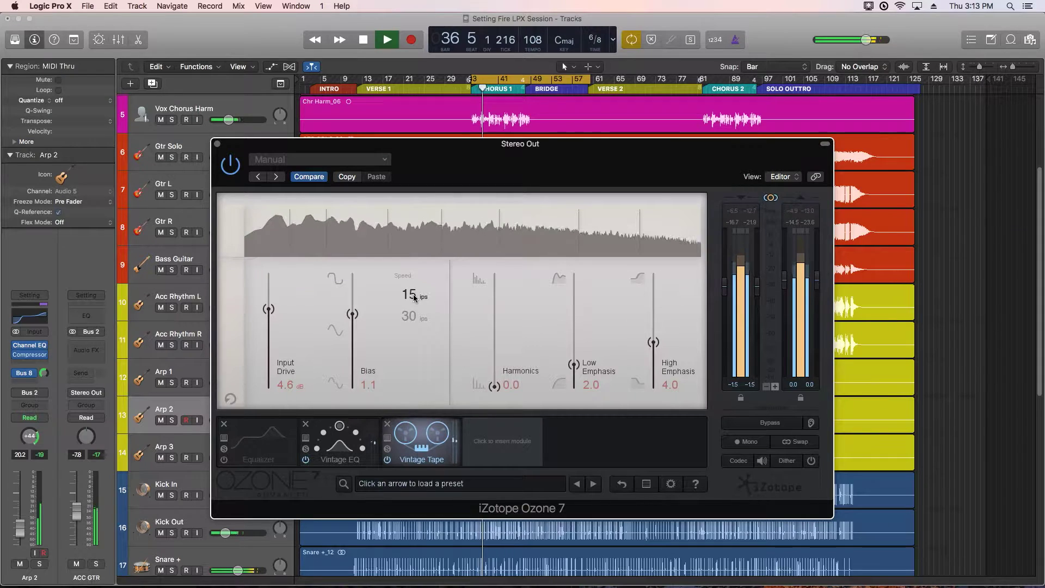
click(410, 315)
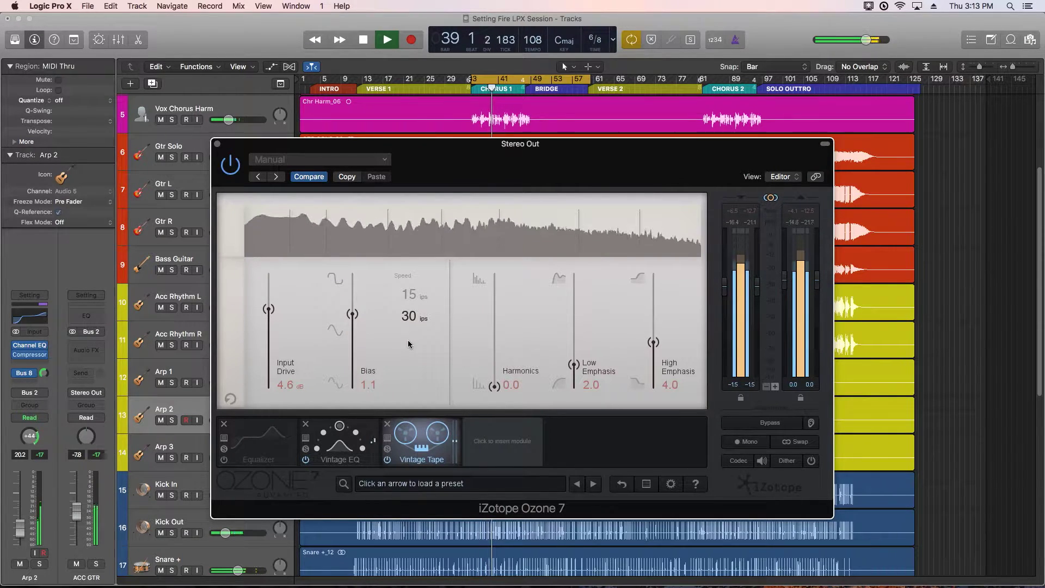
click(413, 297)
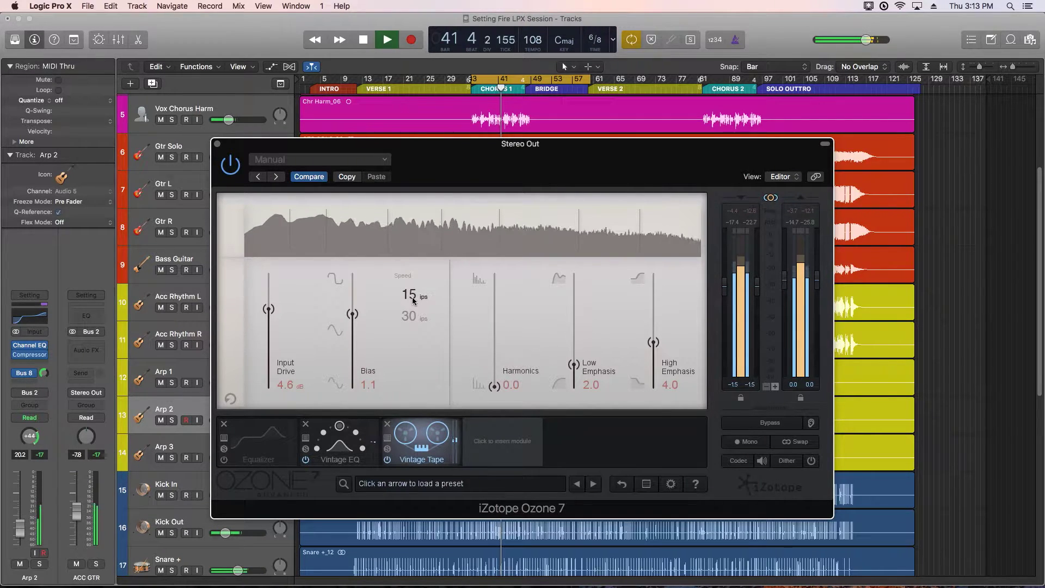
click(408, 317)
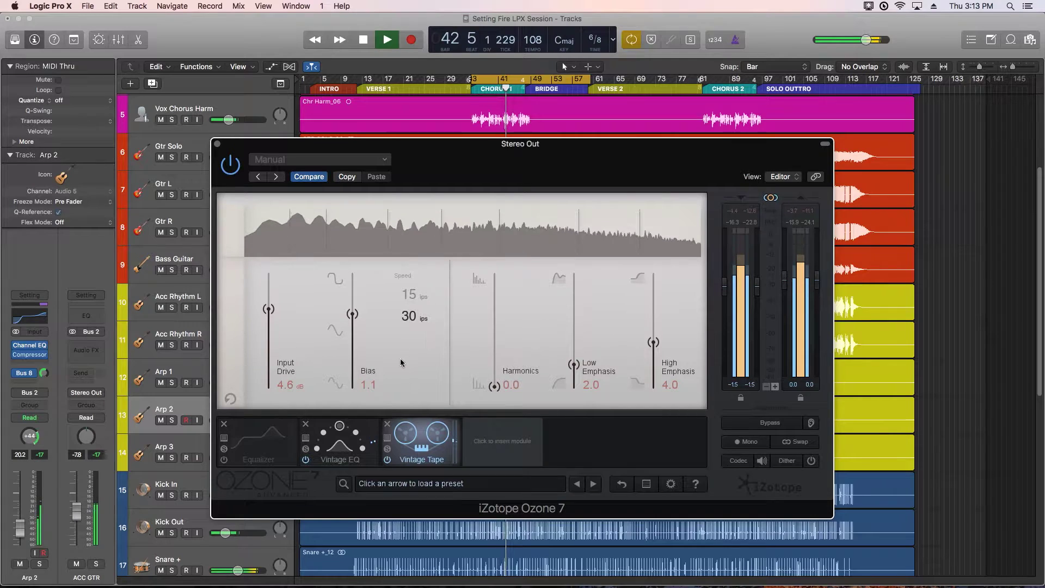
key(space)
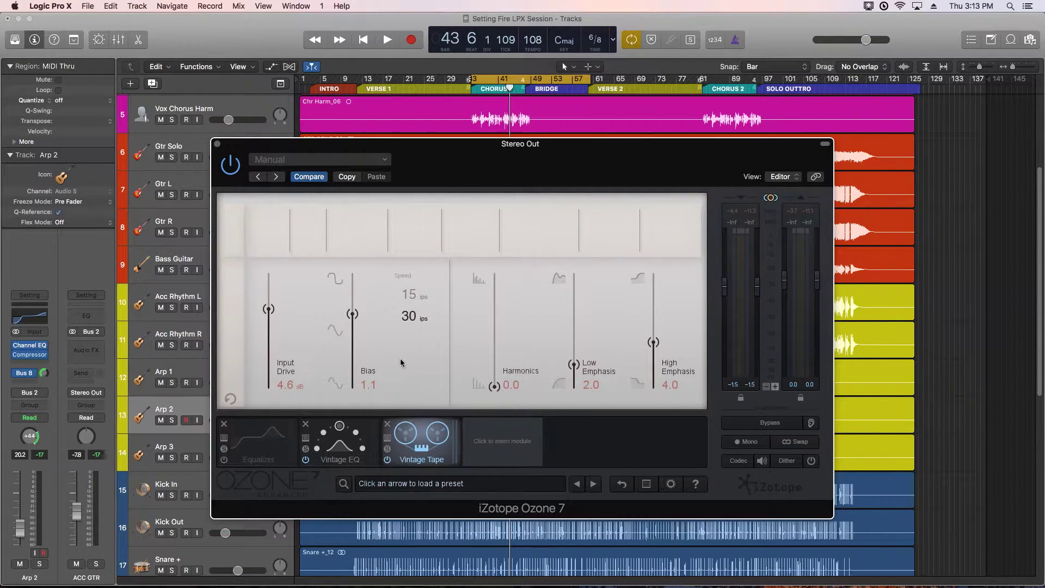
Set Harmonics to about 4.4 and try Low and High Emphasis values, ending near 2.6 and 3.4.
drag(489, 283, 492, 345)
drag(576, 364, 574, 338)
drag(576, 325, 575, 338)
mouse_move(656, 344)
mouse_down()
mouse_move(656, 314)
mouse_move(653, 342)
mouse_up()
drag(574, 360, 574, 368)
drag(656, 348, 656, 354)
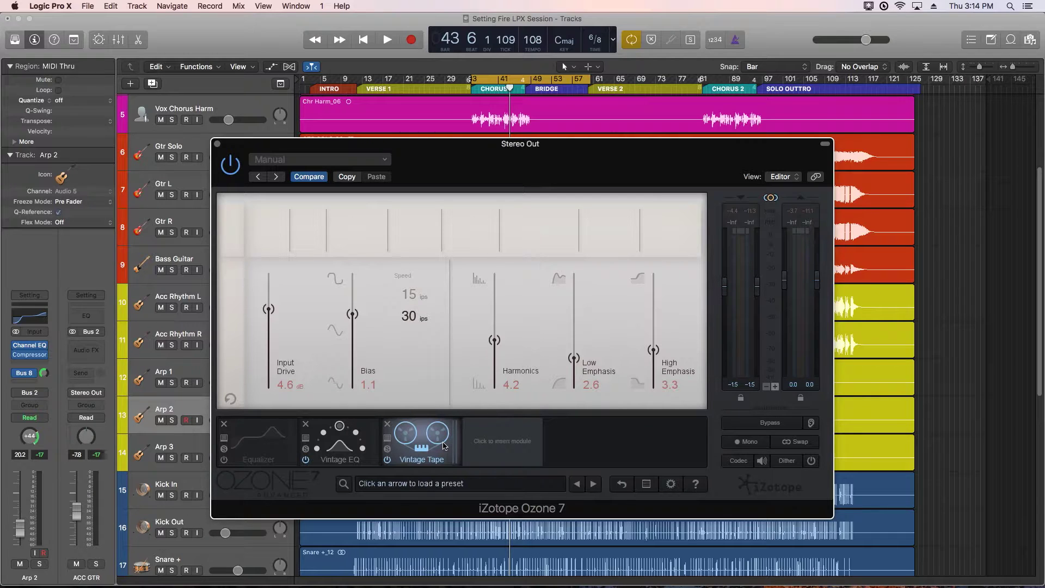
During playback, audition both emphasis bands at 10.0, then set Bias 0.6 and Input Drive 4.4 dB.
key(space)
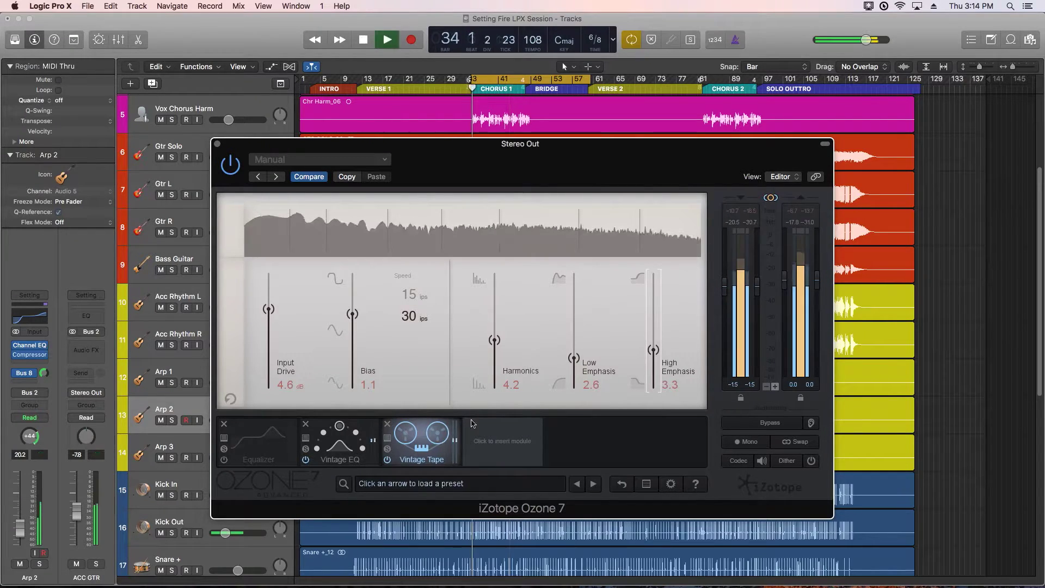
drag(654, 349, 637, 336)
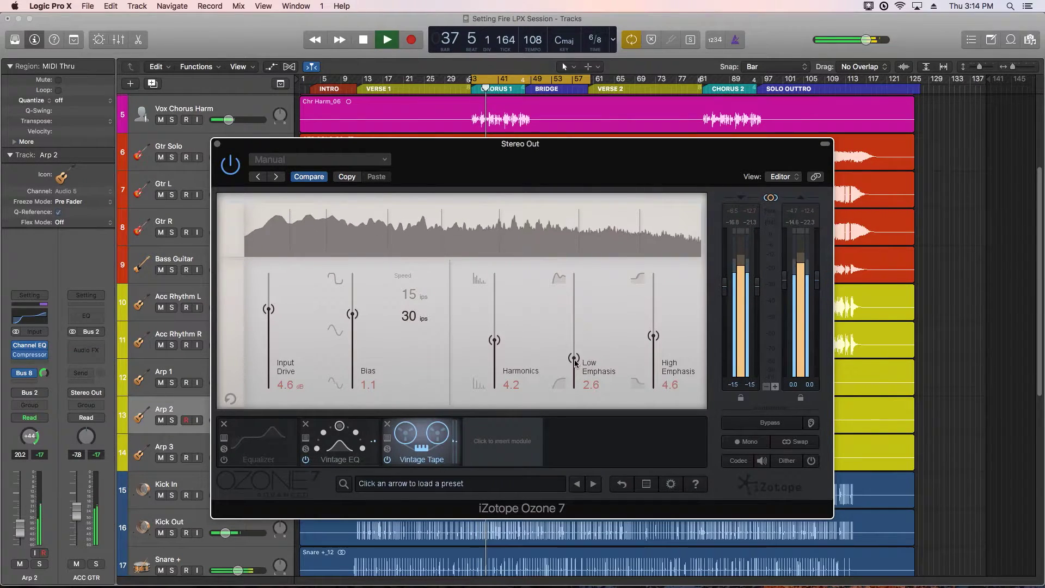
drag(574, 359, 504, 340)
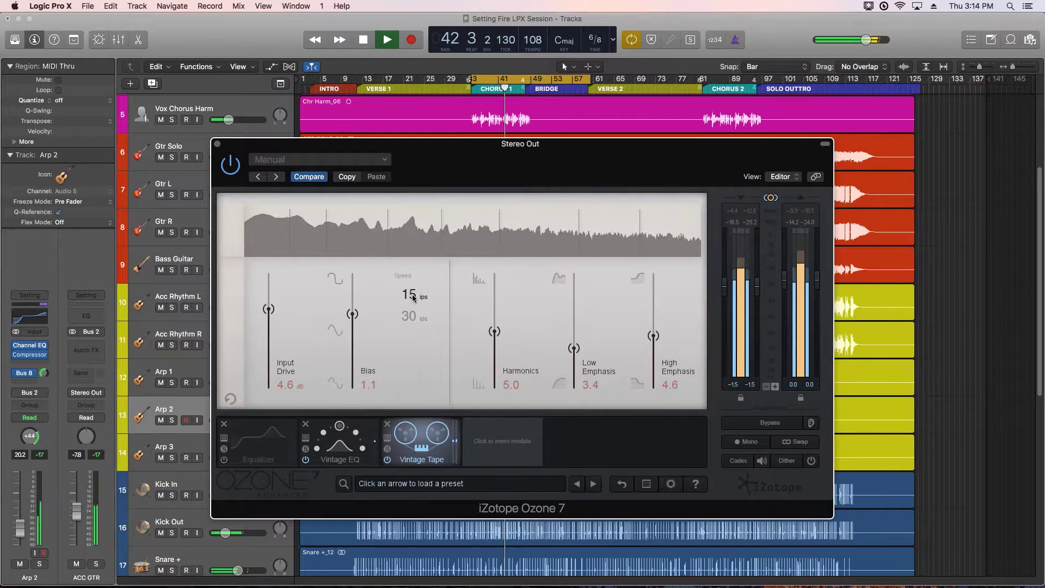
drag(350, 316, 350, 321)
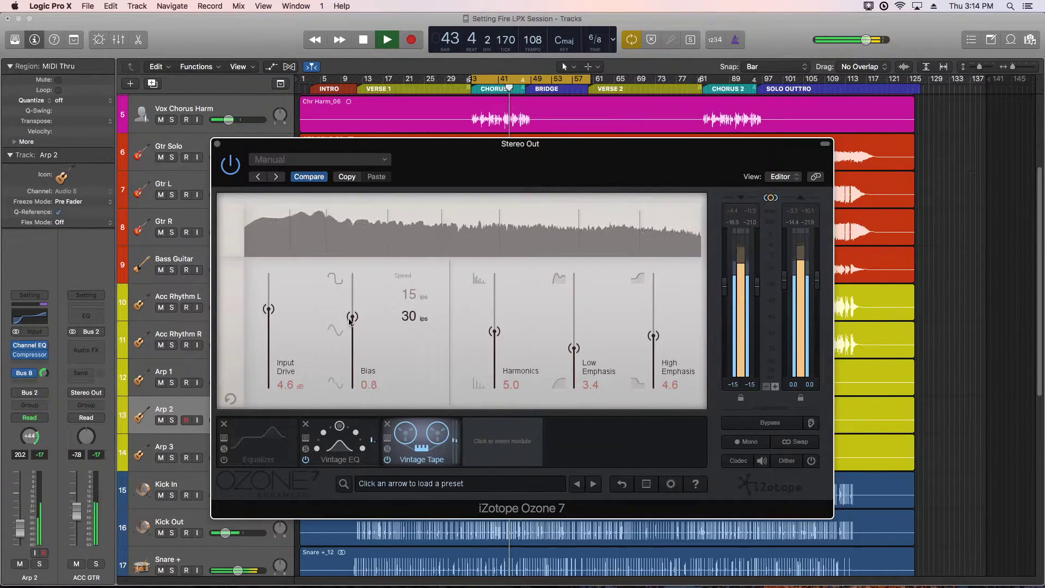
mouse_move(269, 309)
mouse_down()
mouse_move(270, 289)
mouse_move(267, 308)
mouse_up()
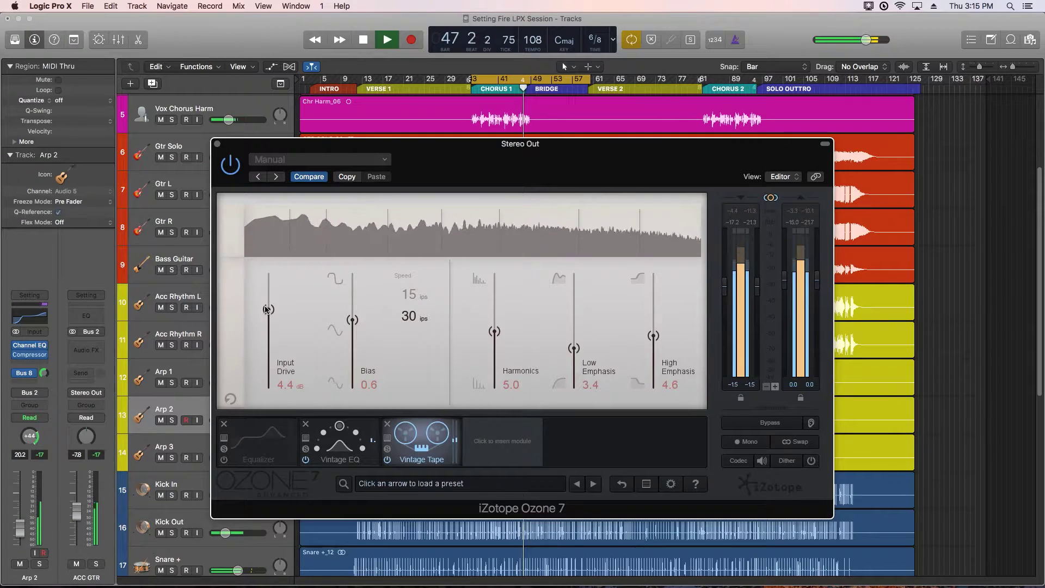
click(346, 455)
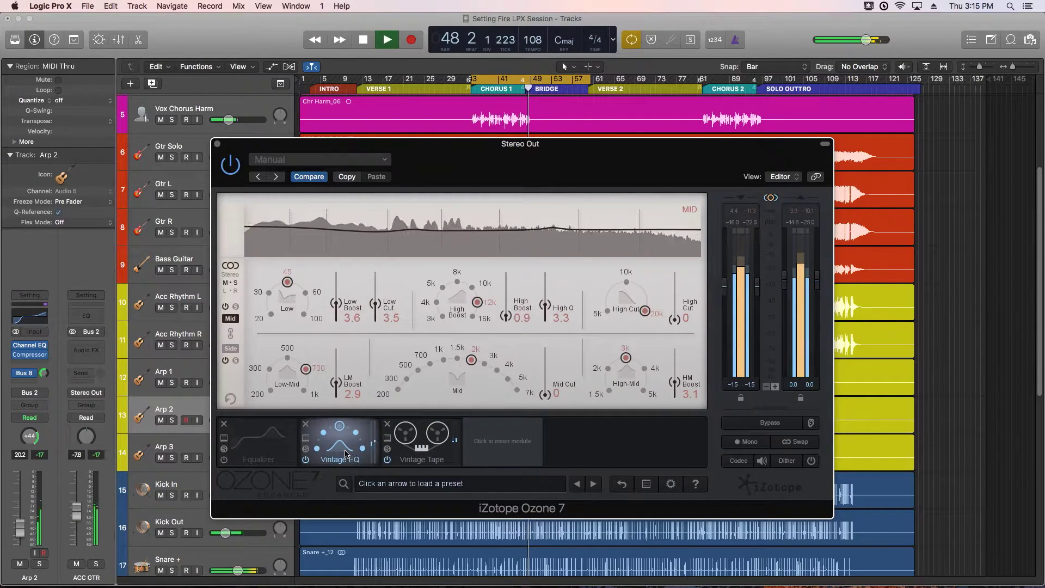
drag(336, 303, 373, 308)
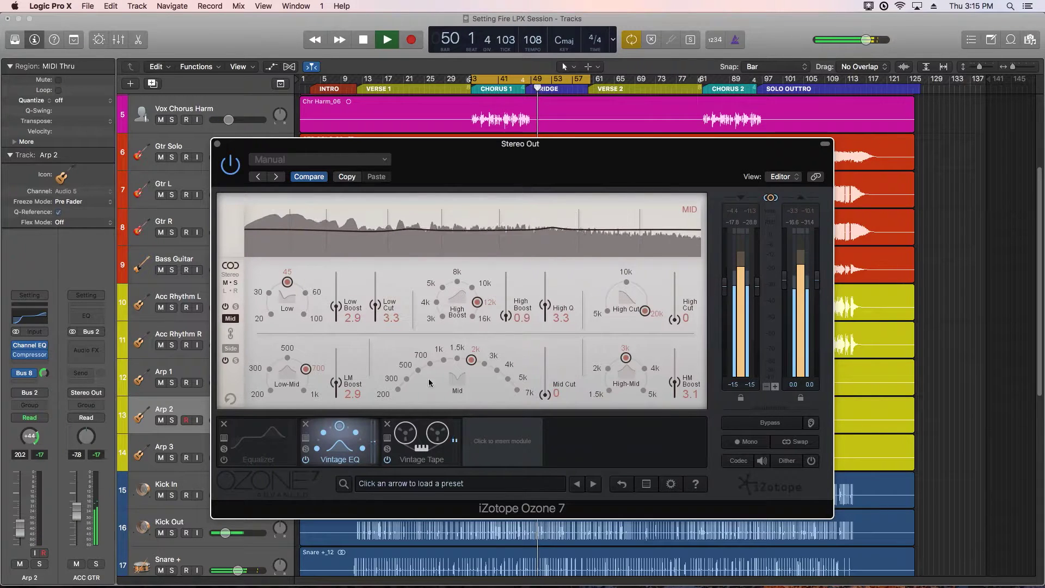
click(421, 442)
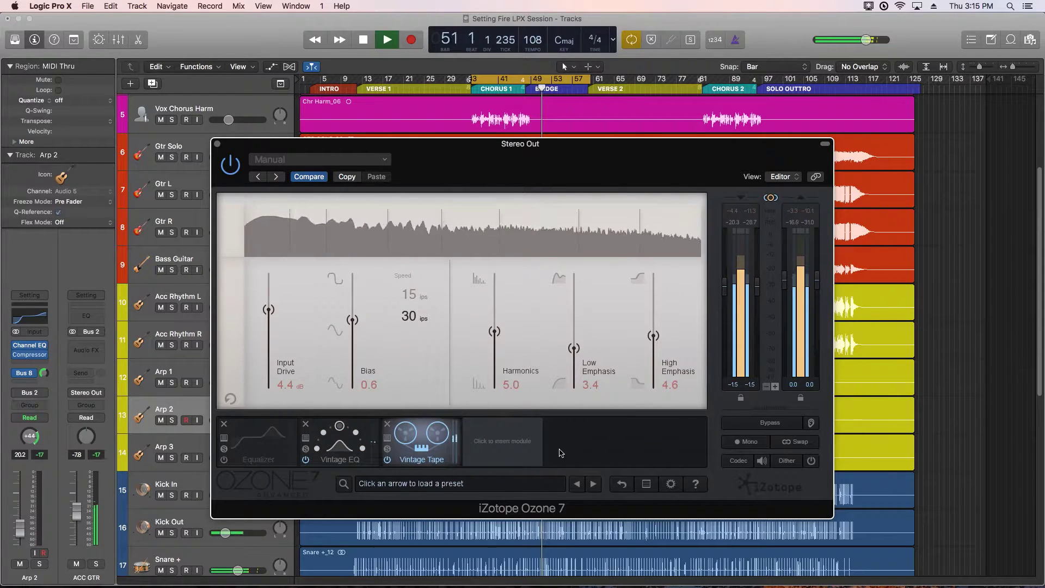
click(388, 460)
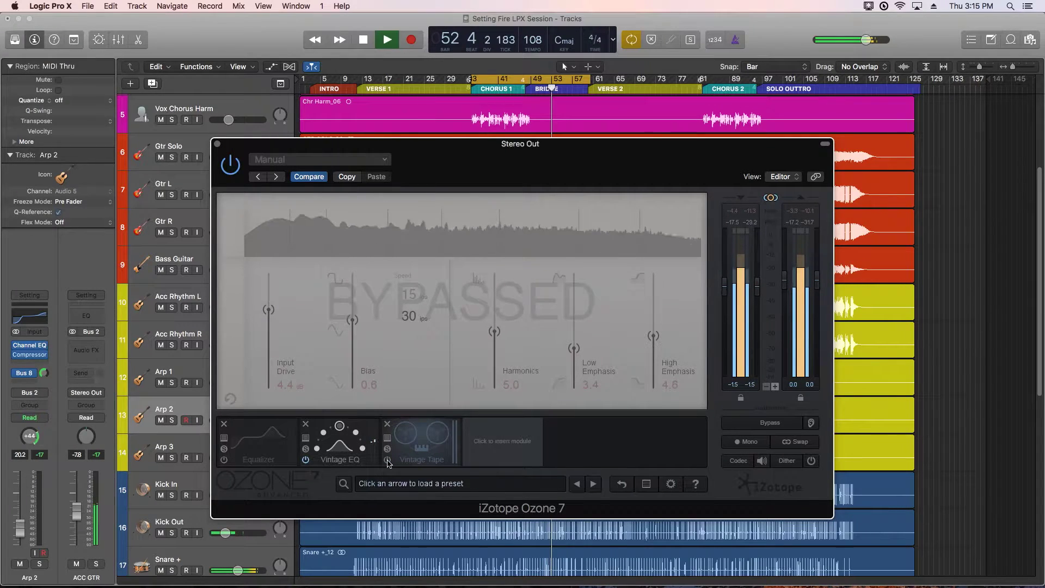
click(387, 460)
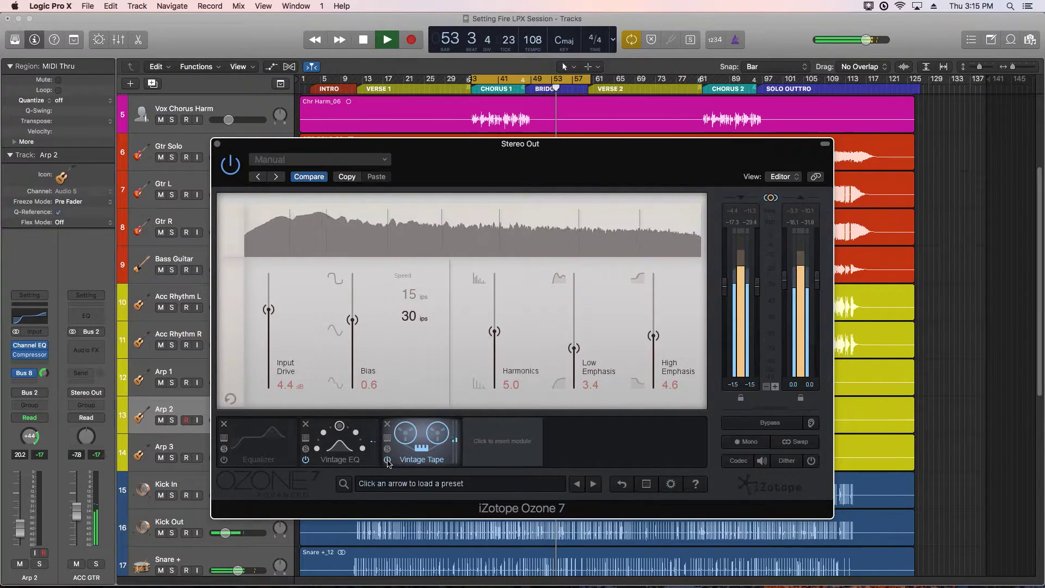
click(387, 460)
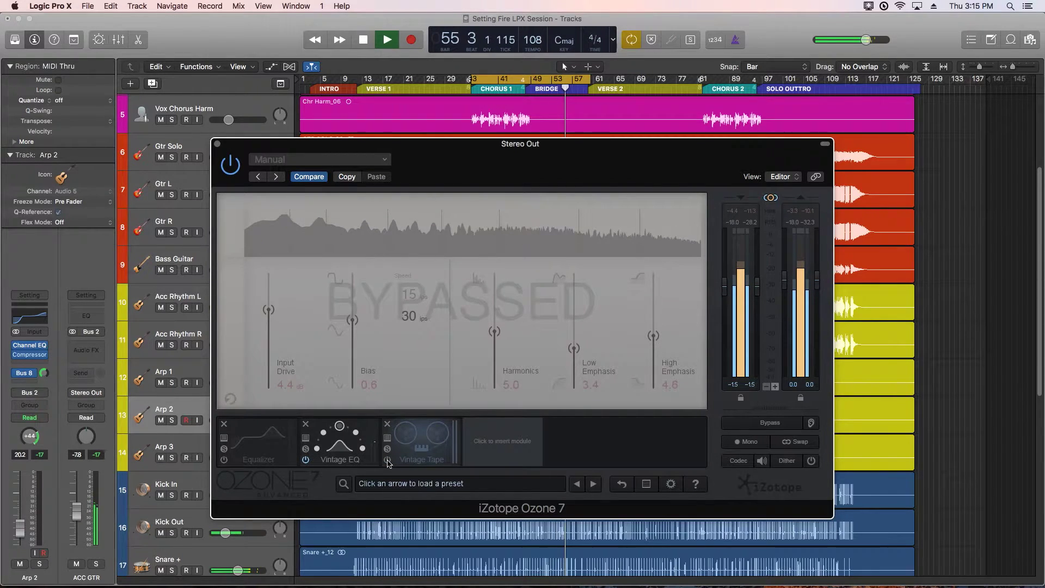
click(388, 460)
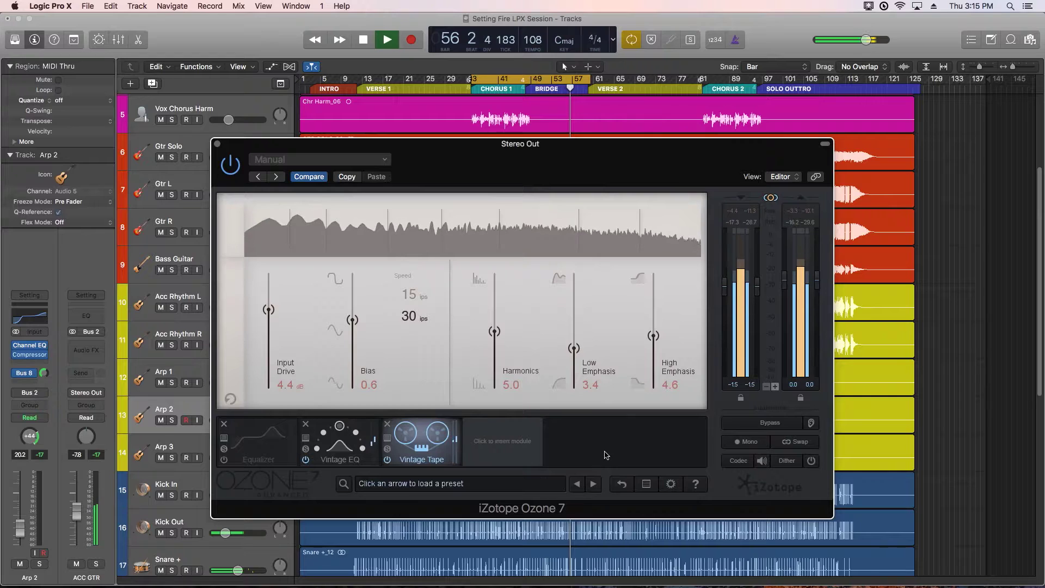
key(c)
key(space)
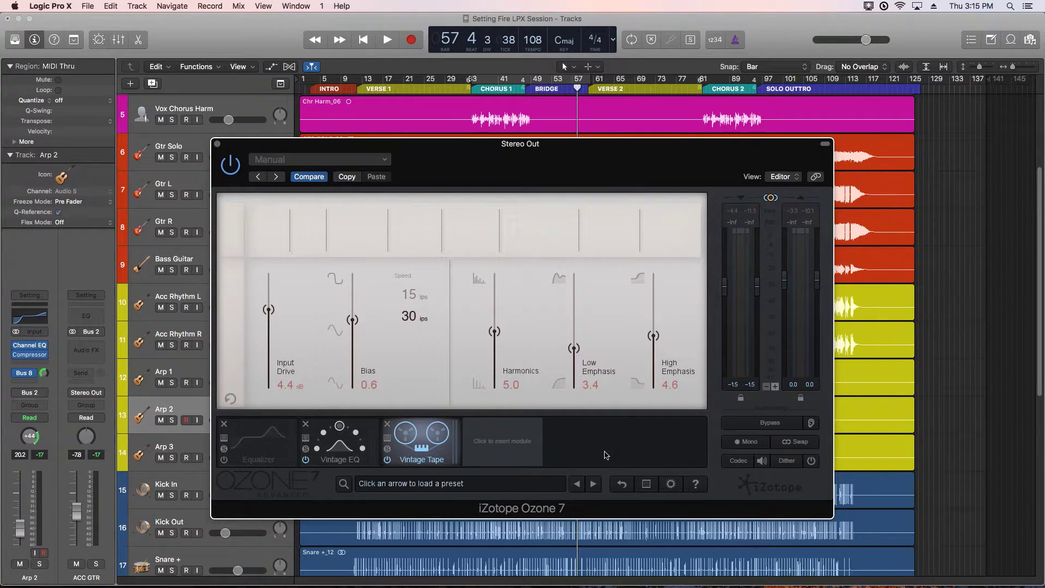
click(344, 449)
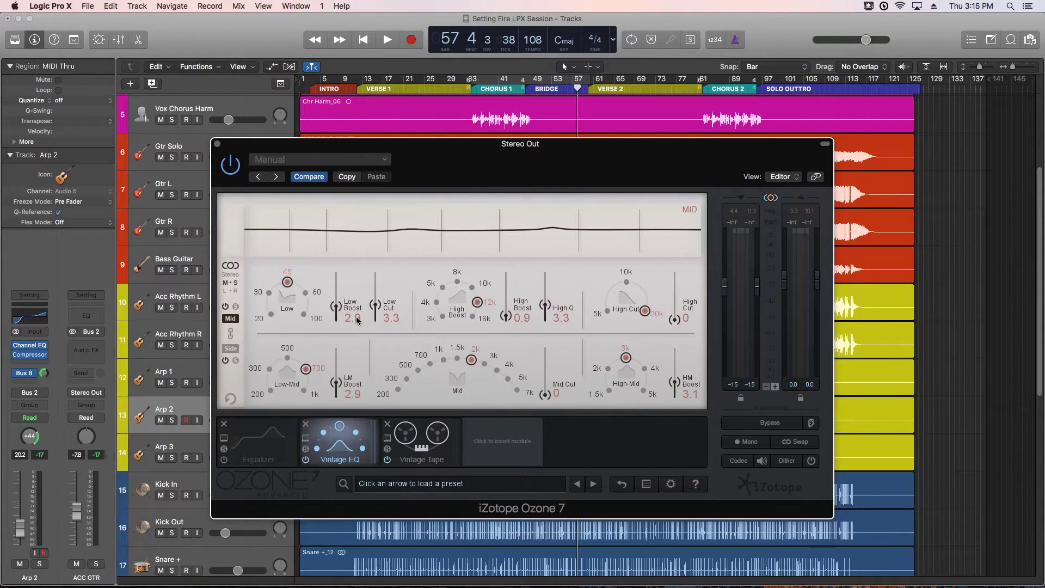
click(414, 445)
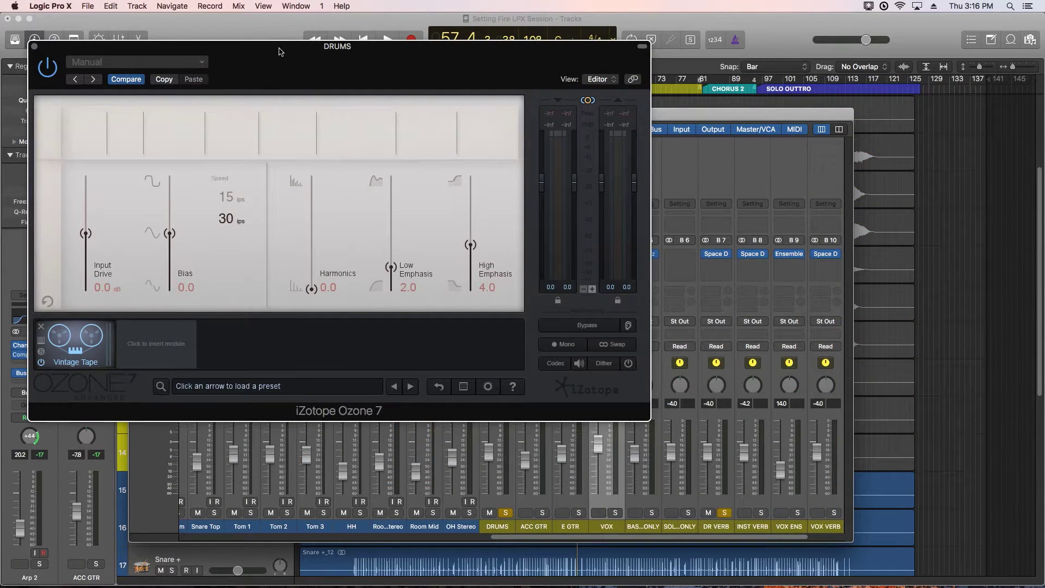
Position the DRUMS Ozone window and set drum Input Drive to 7.1 dB and Bias to -0.9.
drag(279, 52, 459, 149)
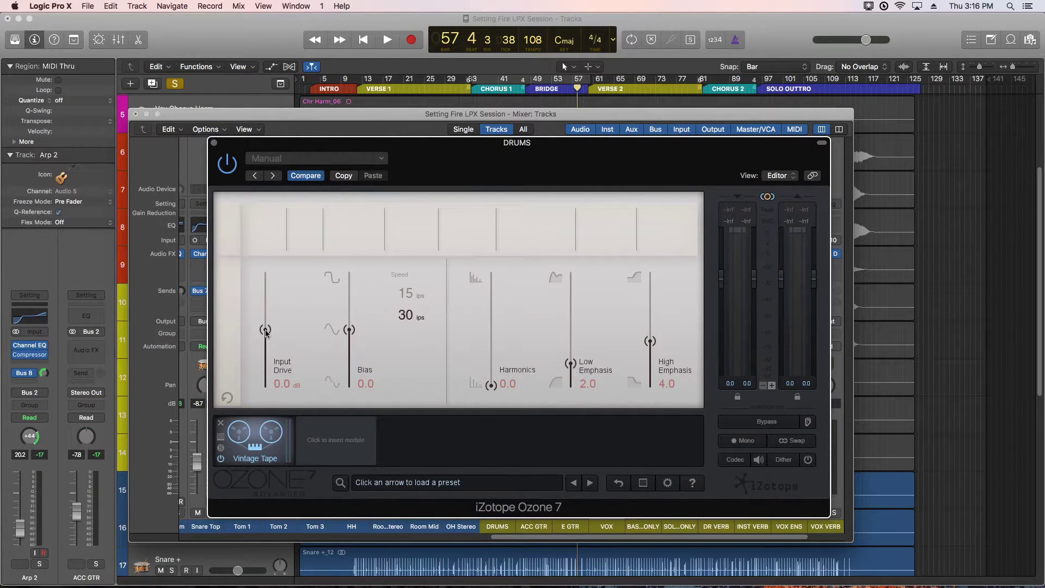
drag(265, 330, 266, 315)
drag(355, 323, 356, 318)
drag(265, 313, 265, 294)
drag(349, 332, 348, 343)
drag(266, 298, 266, 302)
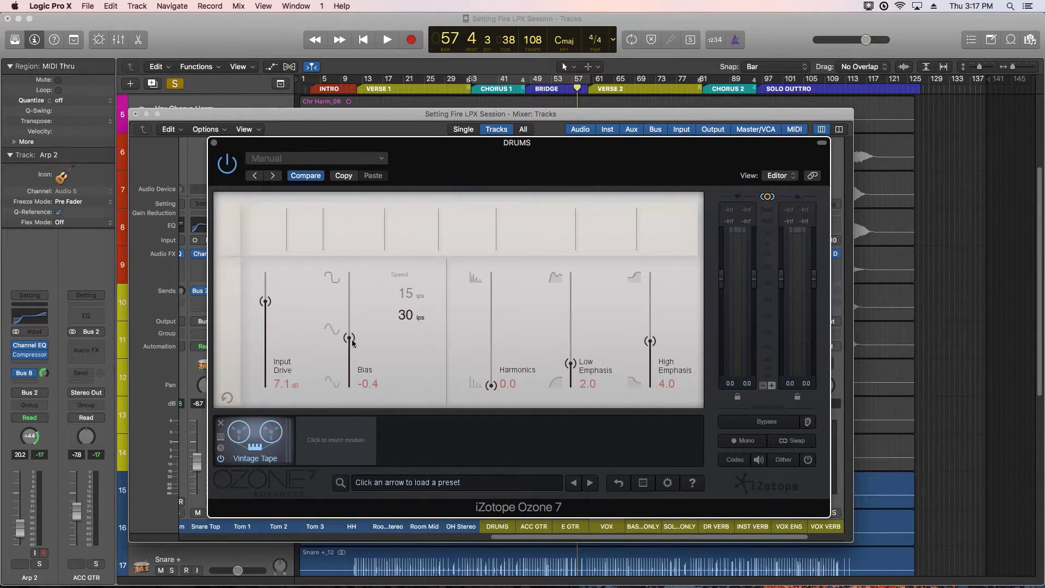
drag(352, 347, 354, 349)
Add 6.9 High Emphasis and 3.9 Harmonics to the drums and start playback.
drag(648, 345, 653, 321)
drag(490, 385, 490, 343)
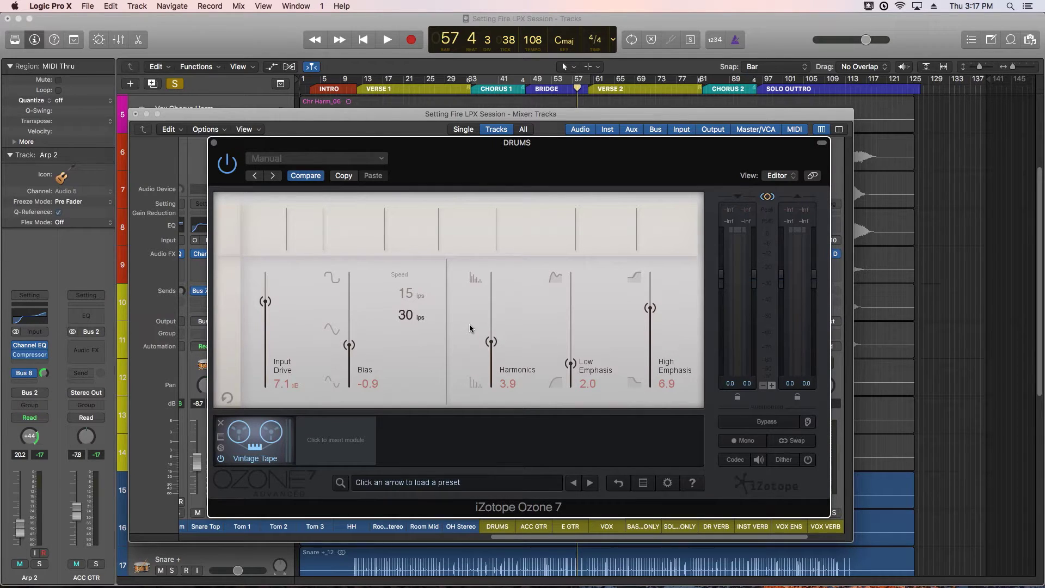
key(space)
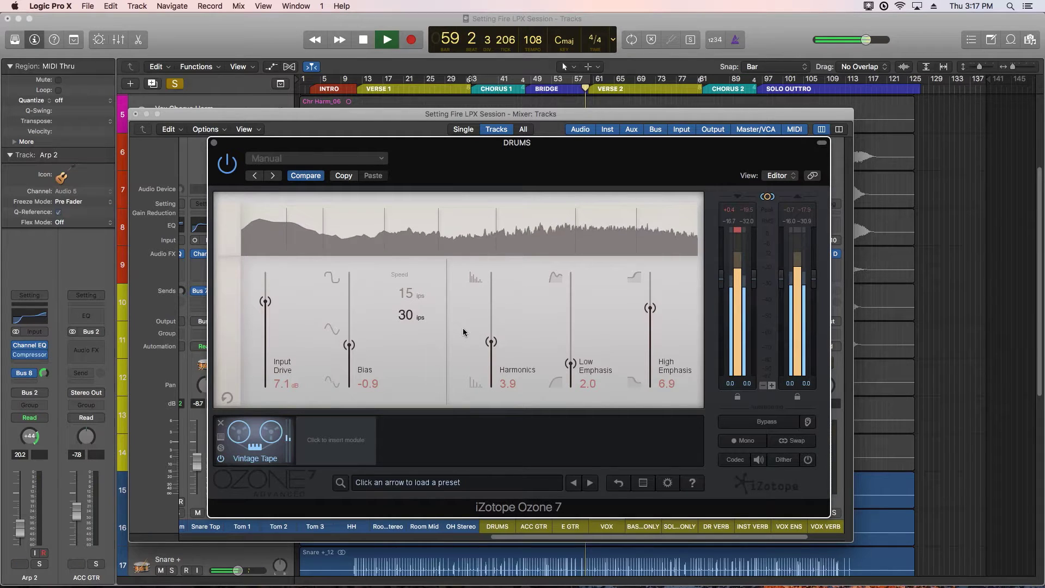
Bypass-compare the drums, push to 9.1 dB drive, -2.3 bias, 7.0 harmonics, 7.2 high emphasis, then recompare.
click(221, 459)
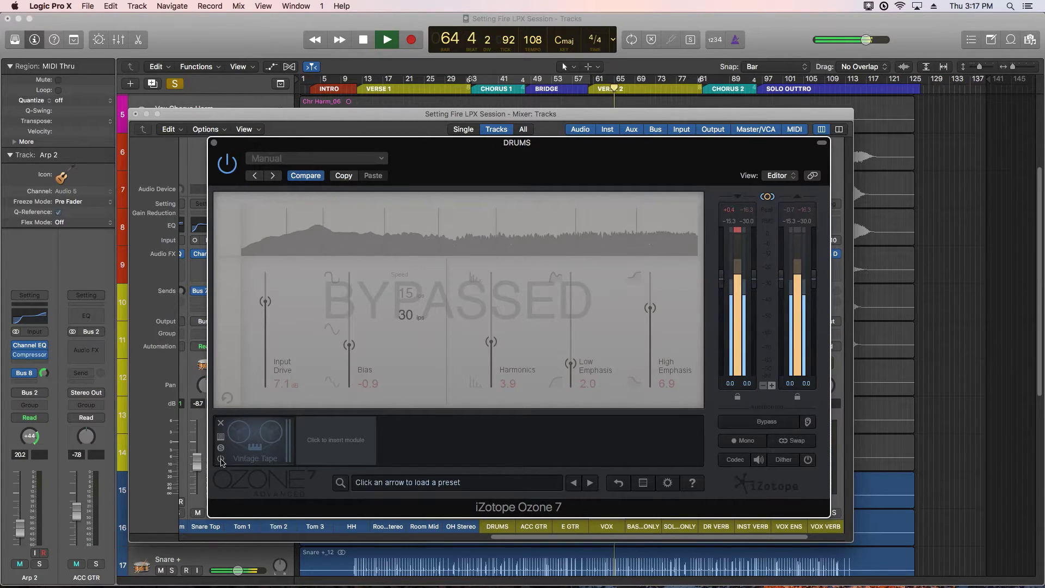
click(220, 459)
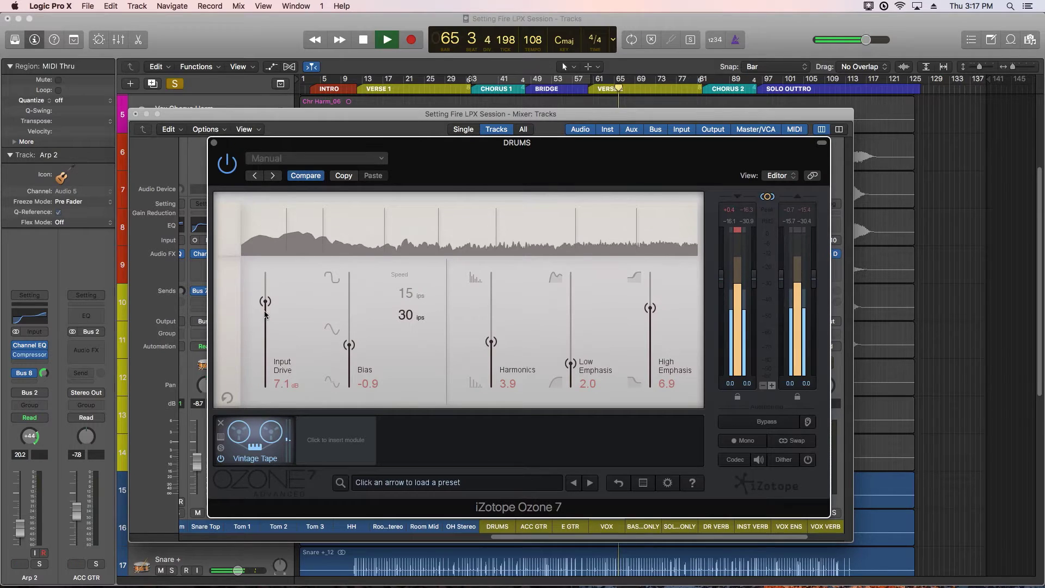
drag(265, 303, 265, 298)
drag(349, 345, 349, 358)
drag(650, 312, 650, 305)
drag(491, 341, 494, 309)
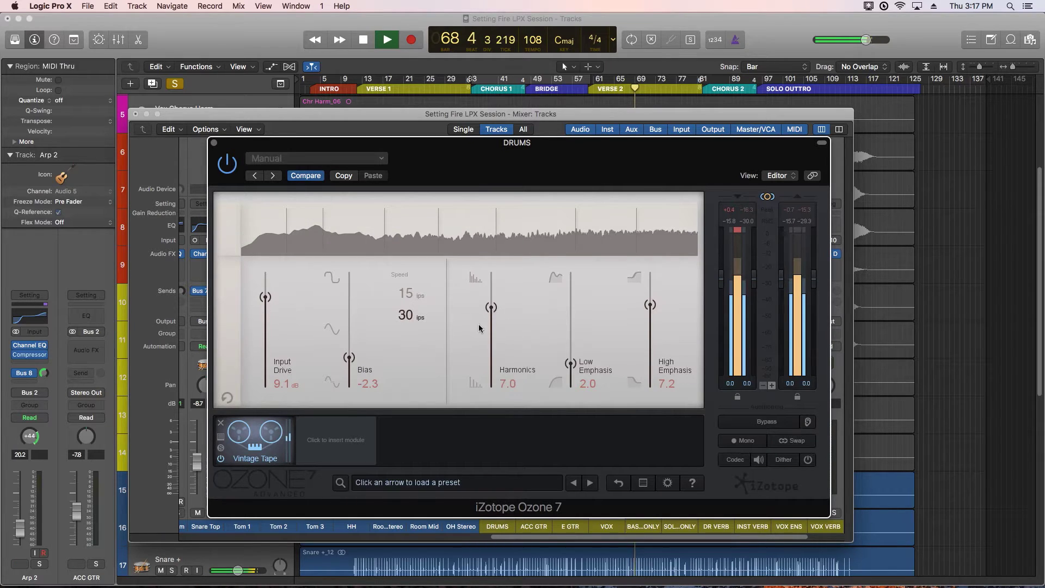
click(222, 460)
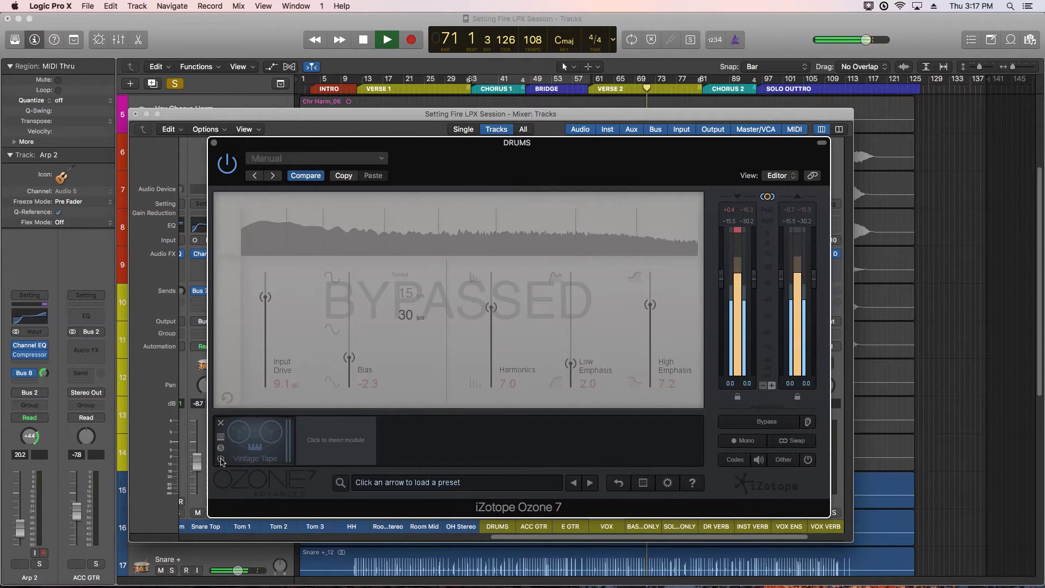
click(222, 460)
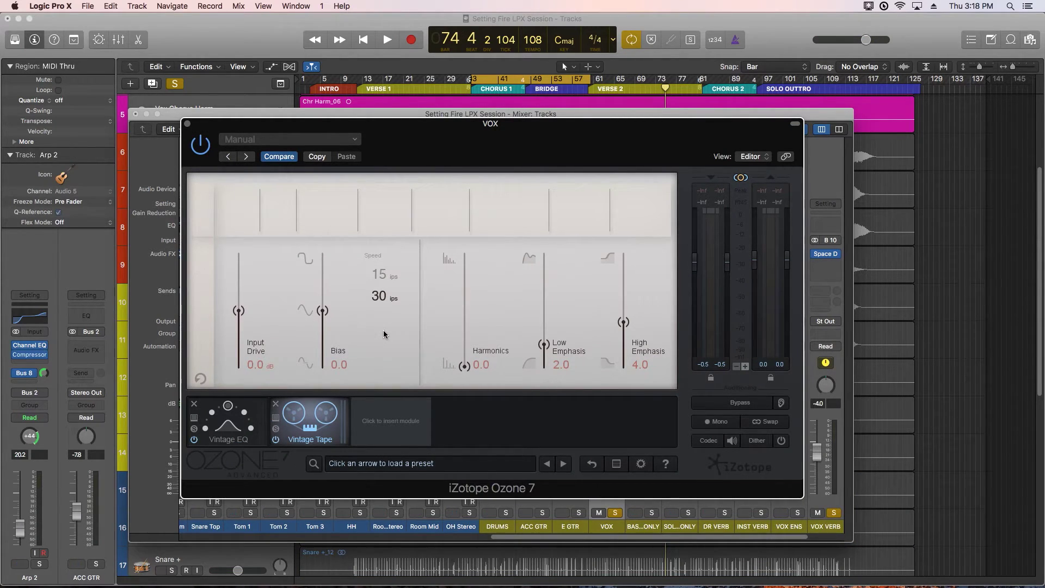
Set the vocal tape to 3.3 dB drive, Bias 4.3, Harmonics 6.6, High Emphasis 5.5, then play.
drag(240, 311, 244, 295)
drag(325, 304, 328, 273)
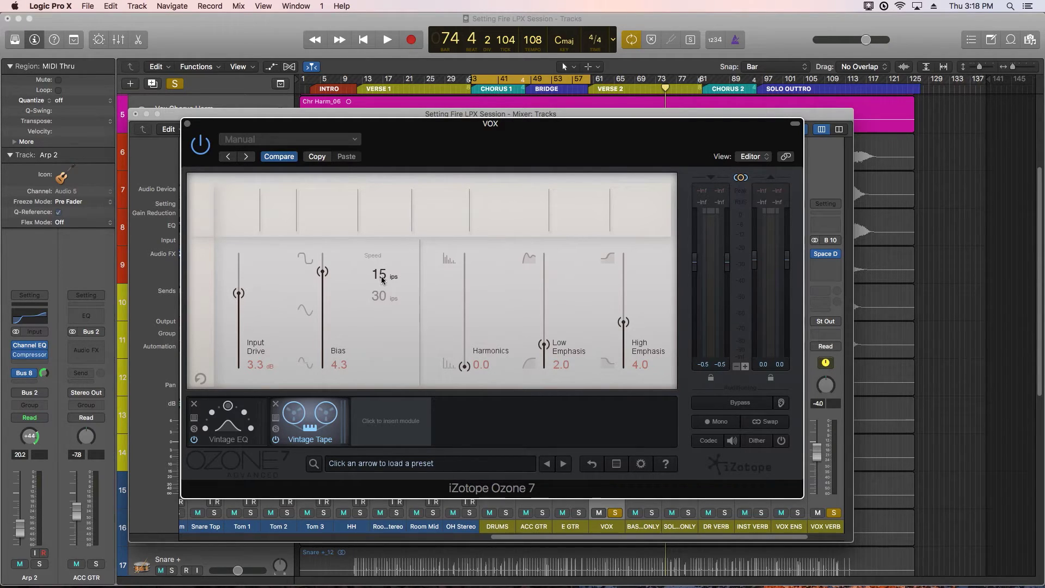
drag(464, 365, 474, 298)
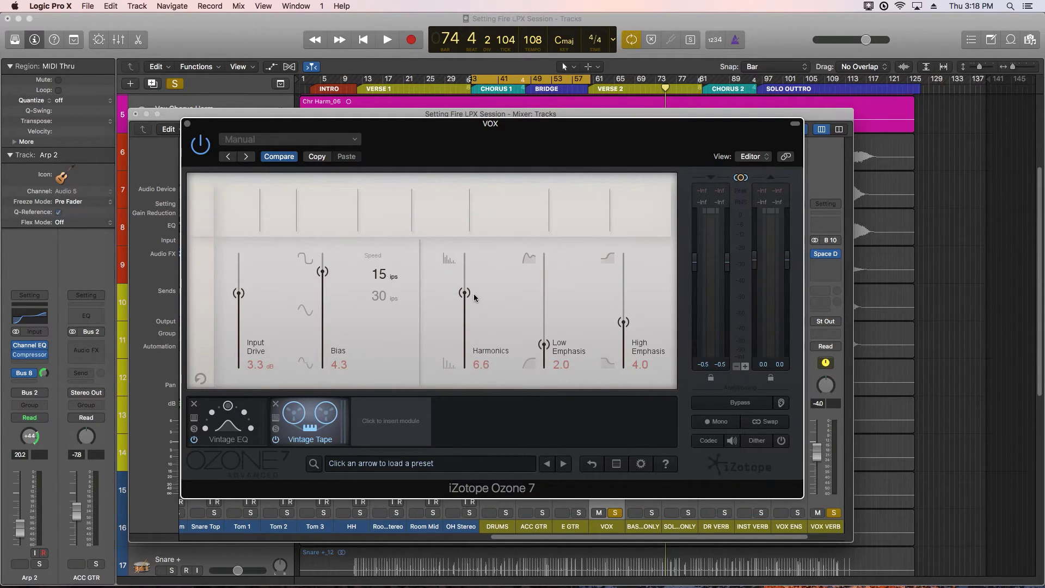
drag(623, 322, 630, 302)
key(space)
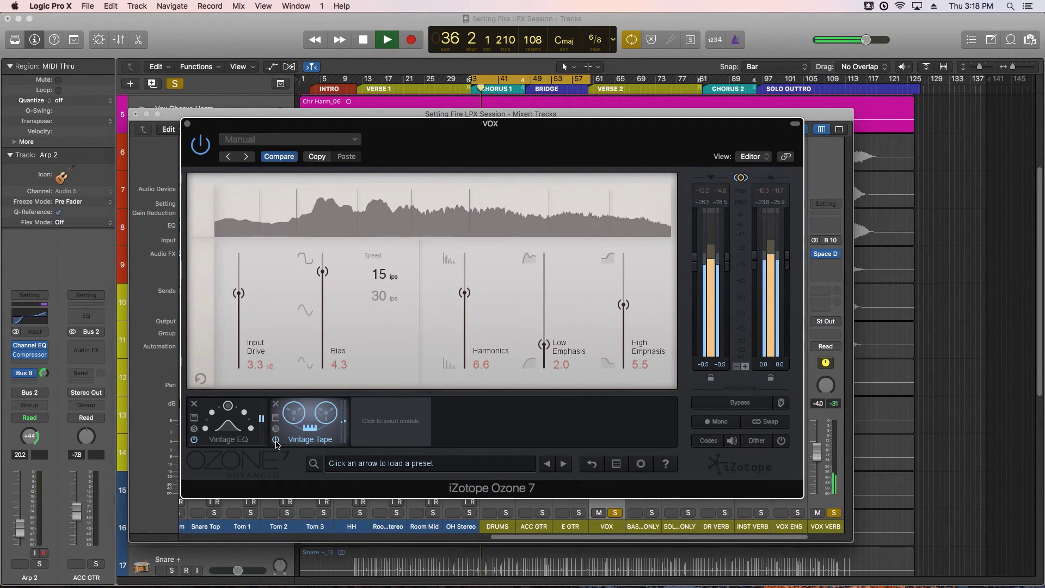
Bypass-compare the vocals, raise Bias to 9.5, Harmonics 7.5, Low Emphasis 3.5, recompare and stop.
click(276, 442)
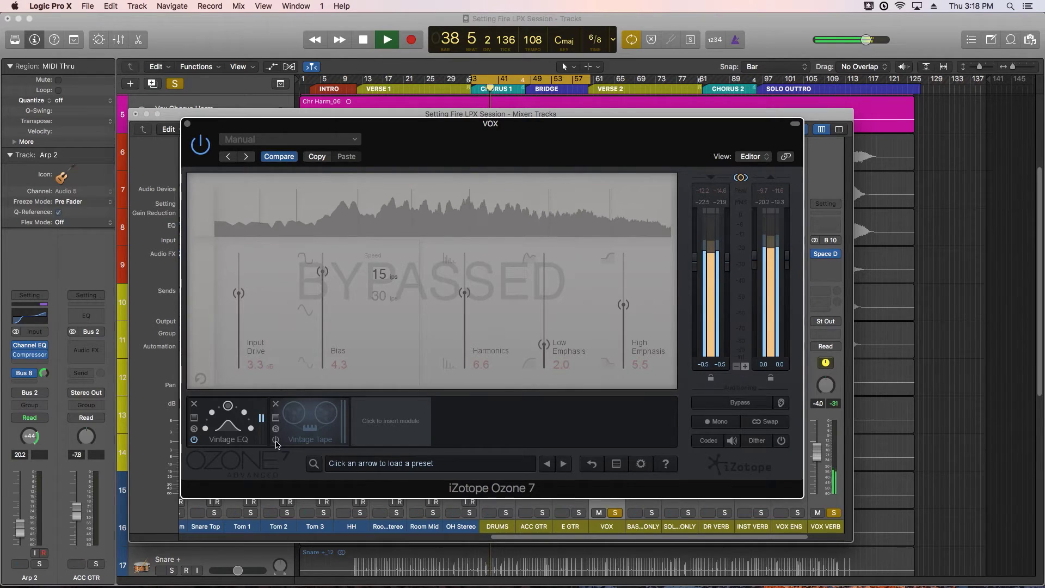
click(276, 442)
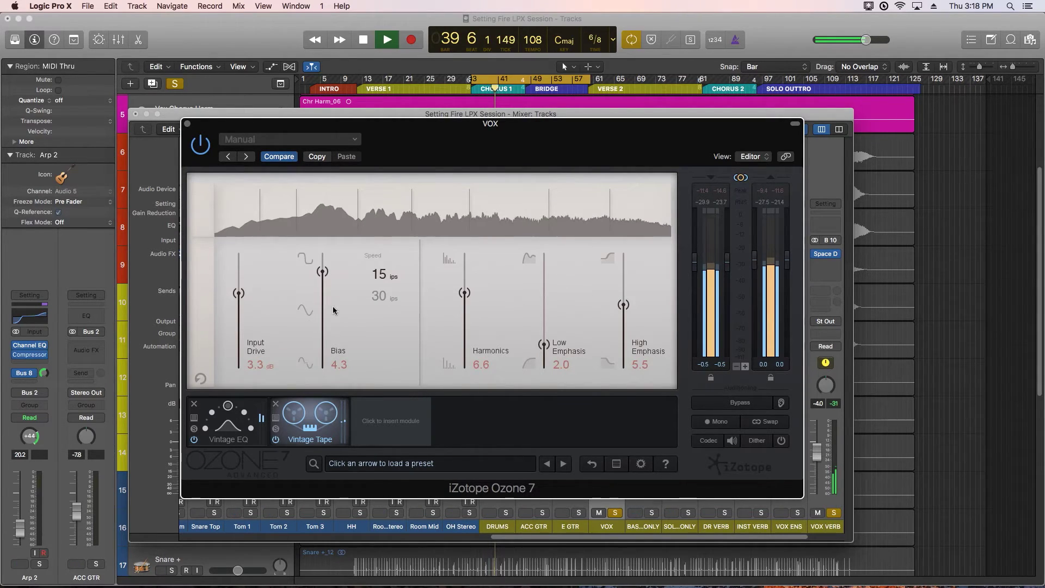
drag(323, 271, 322, 256)
drag(464, 293, 465, 283)
drag(544, 344, 547, 330)
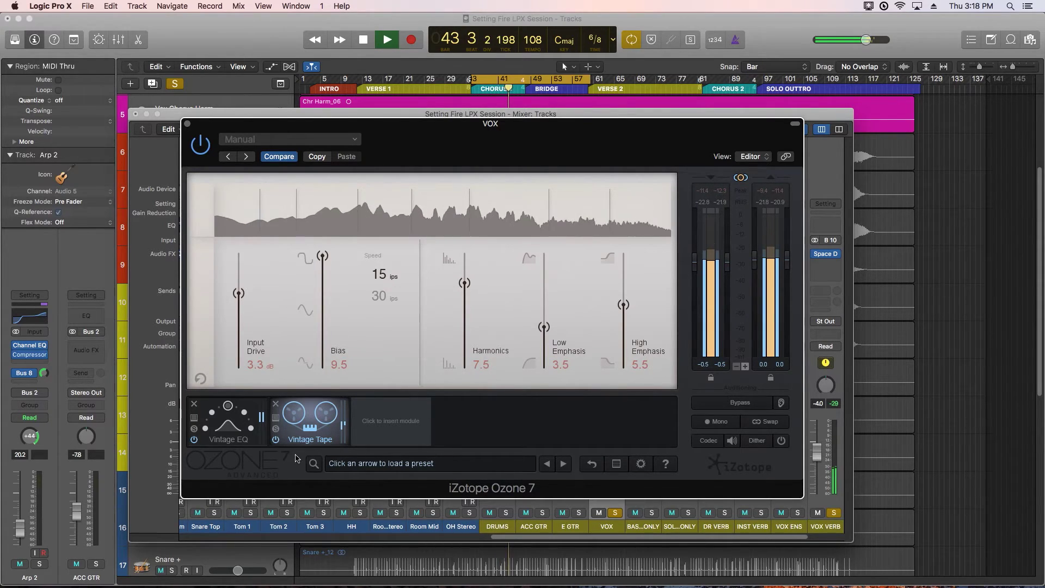
click(276, 440)
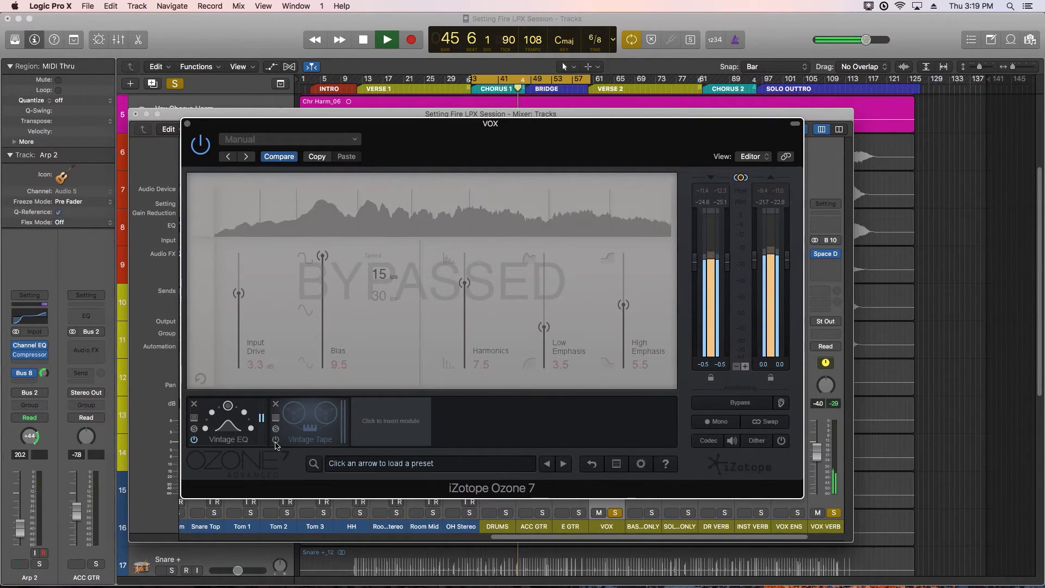
click(276, 441)
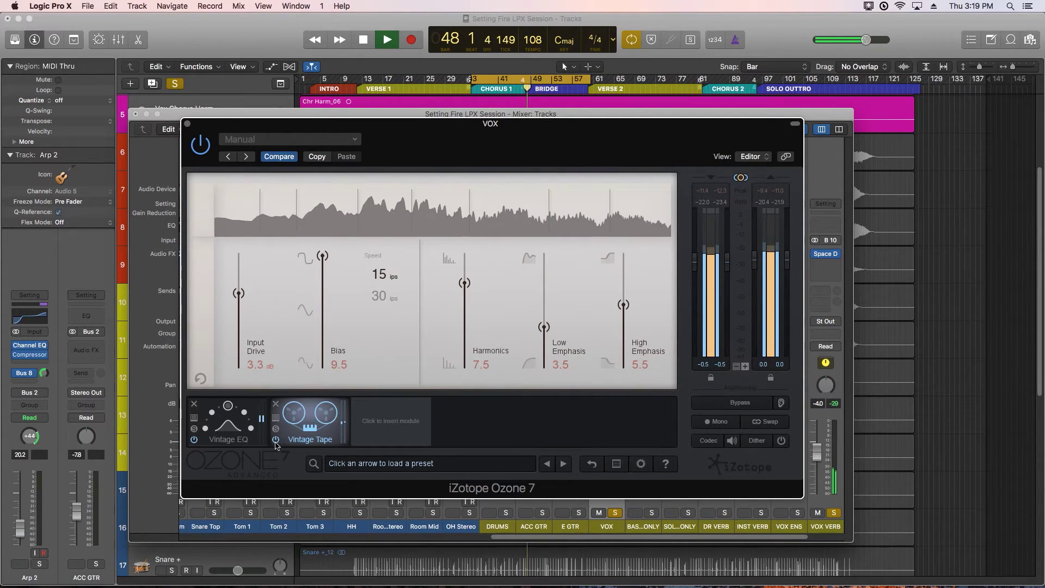
key(space)
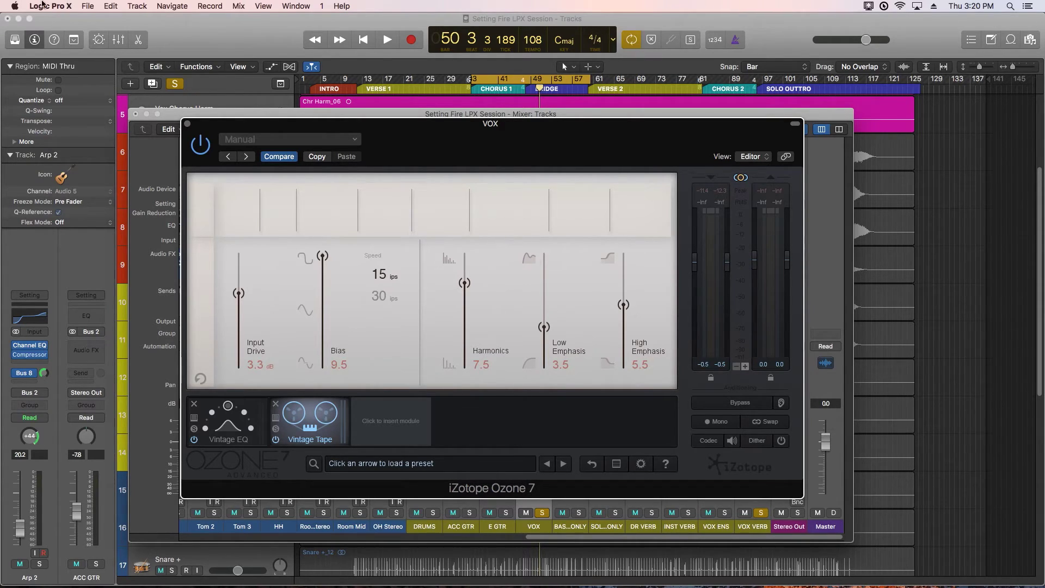
Close the VOX plug-in and mixer, reopen the mixer and unsolo the VOX bus.
key(super+w)
click(135, 114)
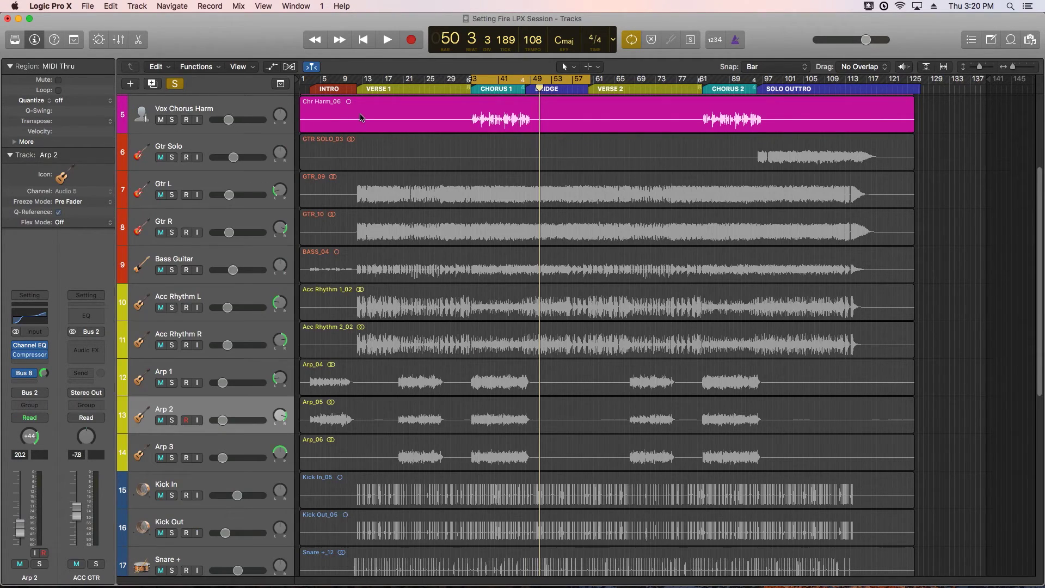
key(super+2)
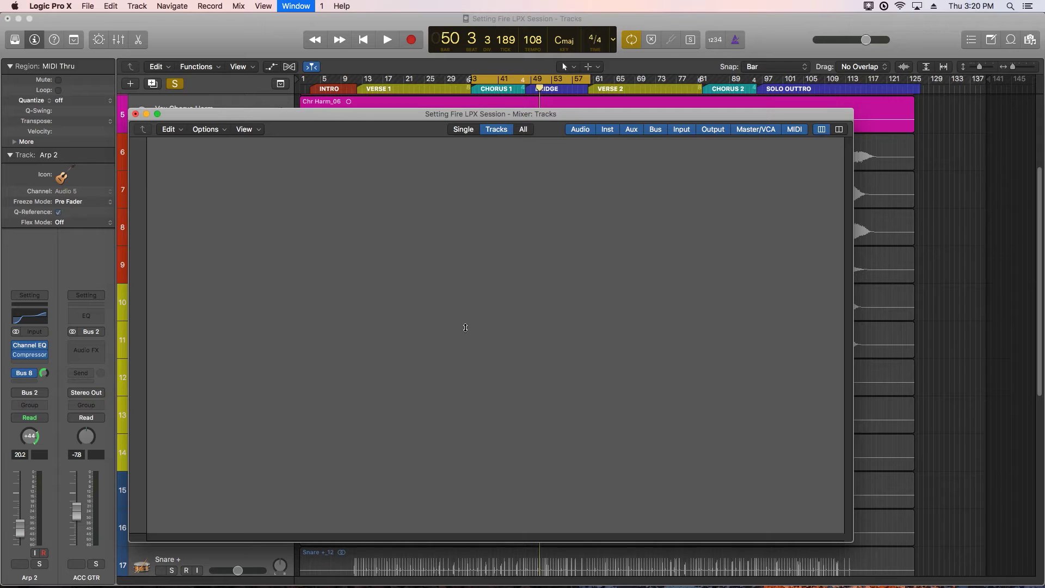
scroll(468, 539, right, 10)
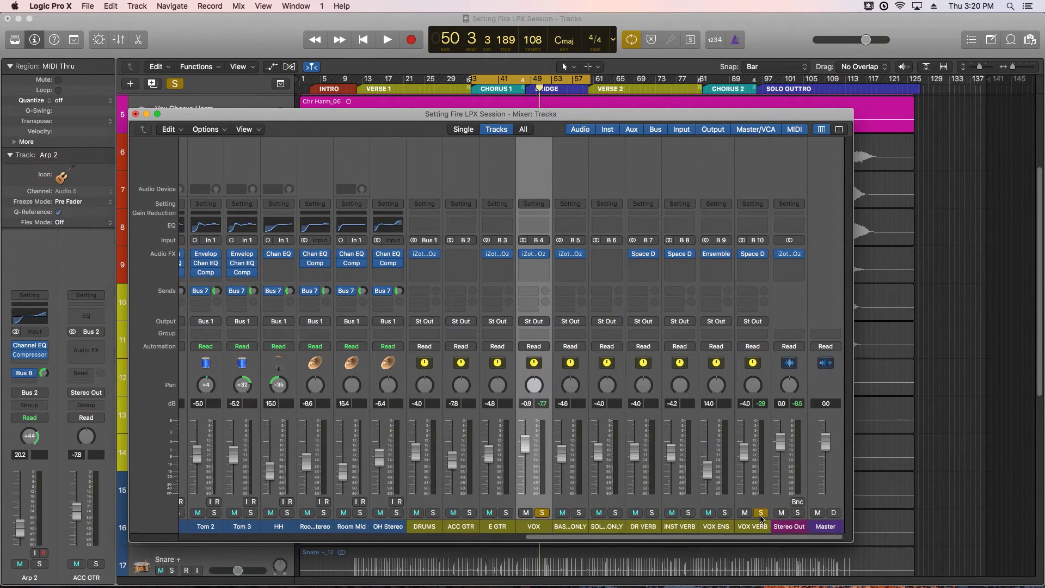
click(543, 513)
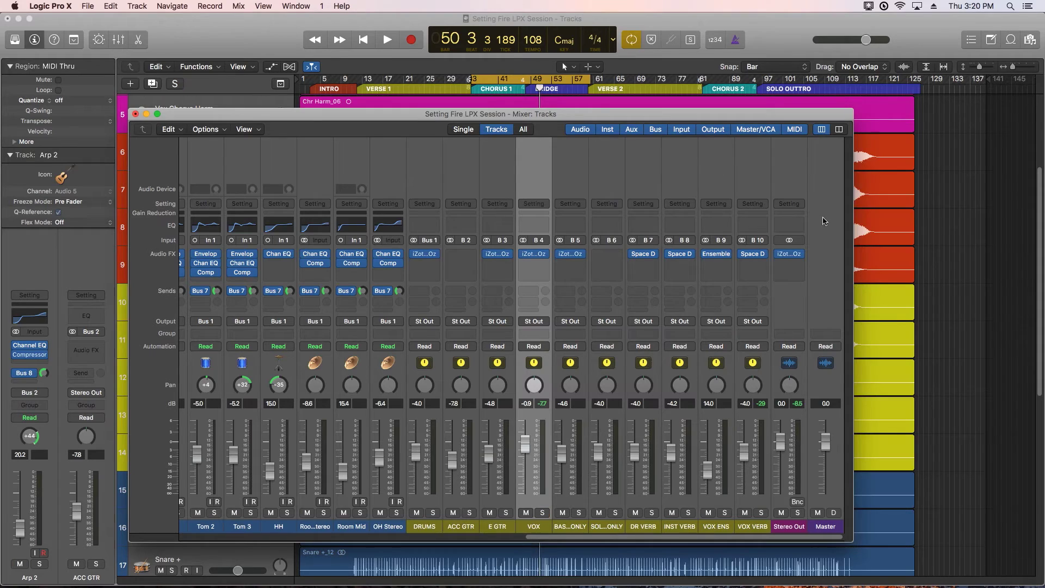
Open the Stereo Out Ozone plug-in and move the cycle range about four bars earlier.
click(789, 254)
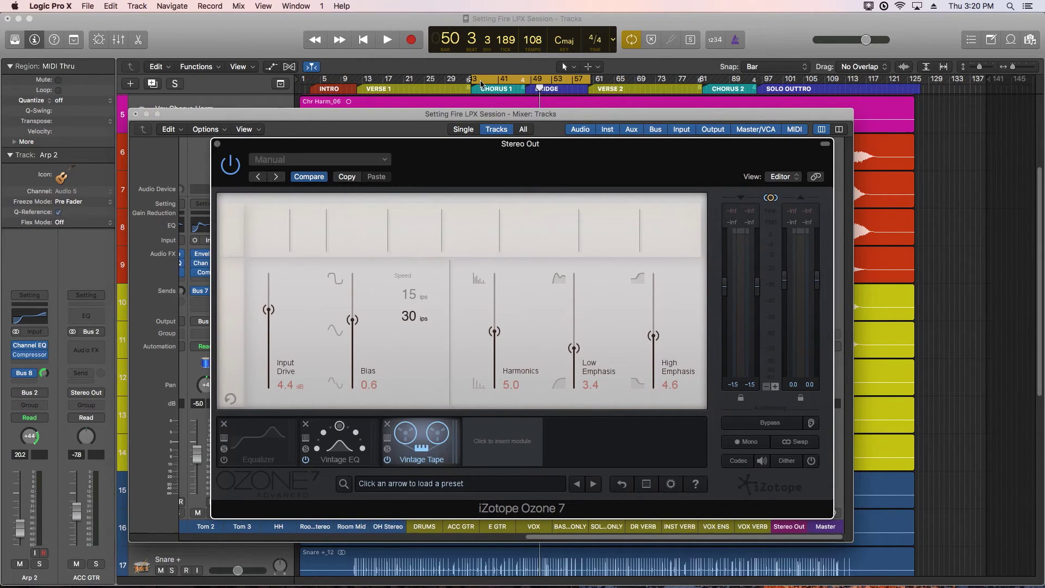
drag(474, 82, 456, 86)
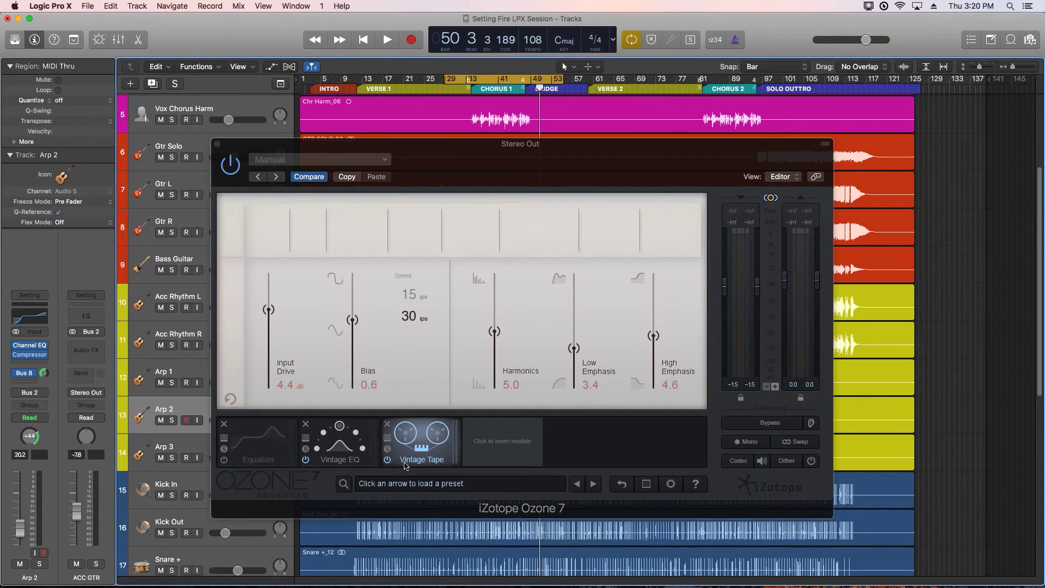
click(430, 455)
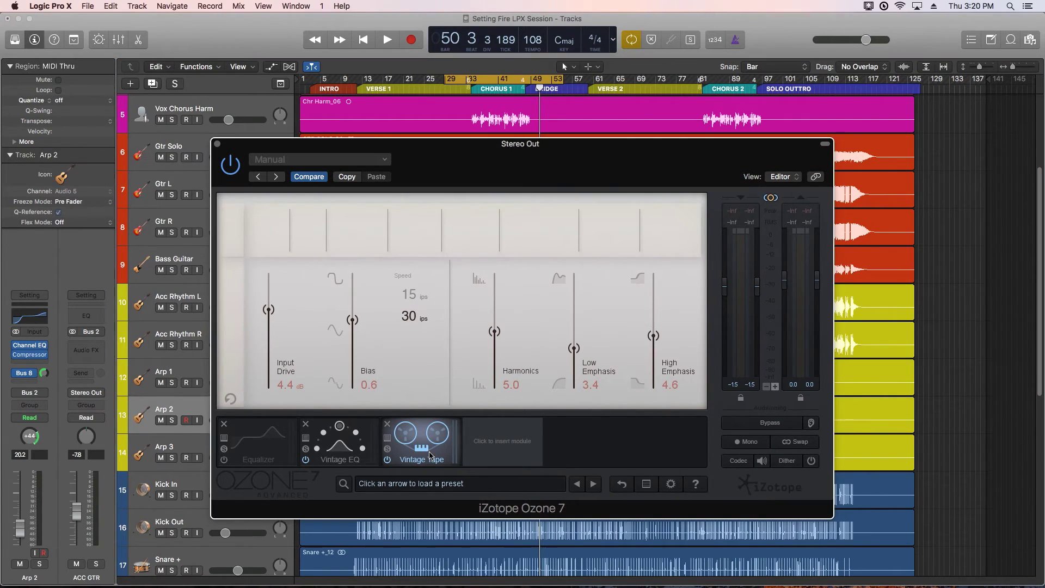